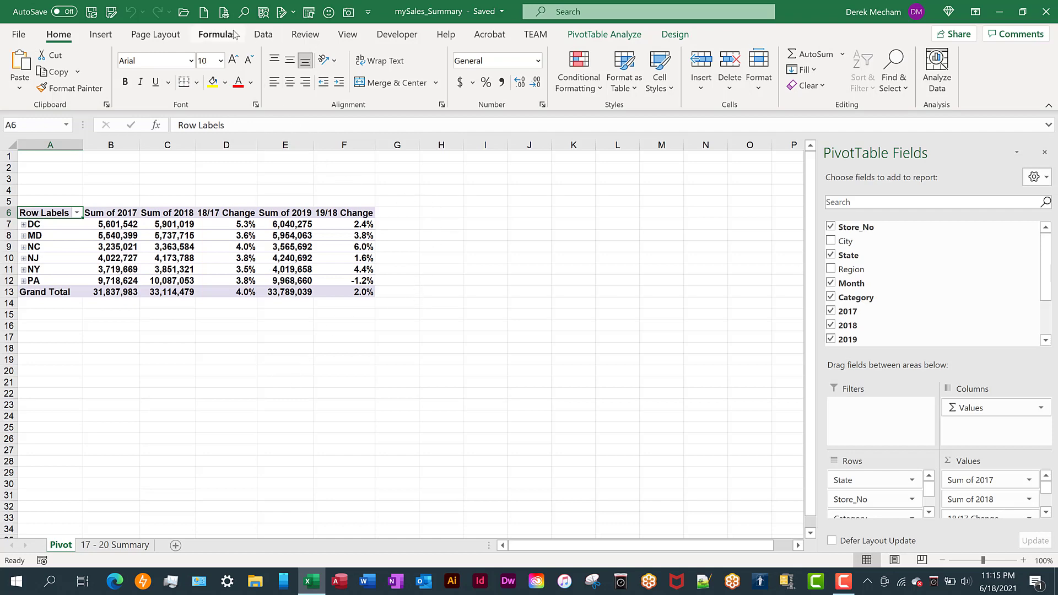
# Turn off the gridlines on the Pivot worksheet.
pyautogui.click(335, 36)
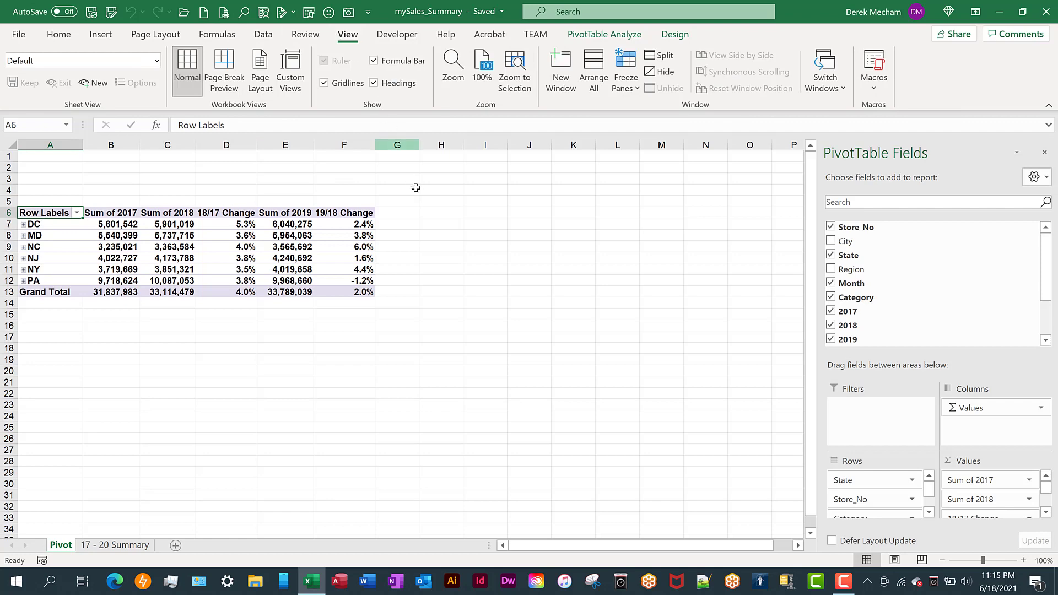
pyautogui.click(324, 83)
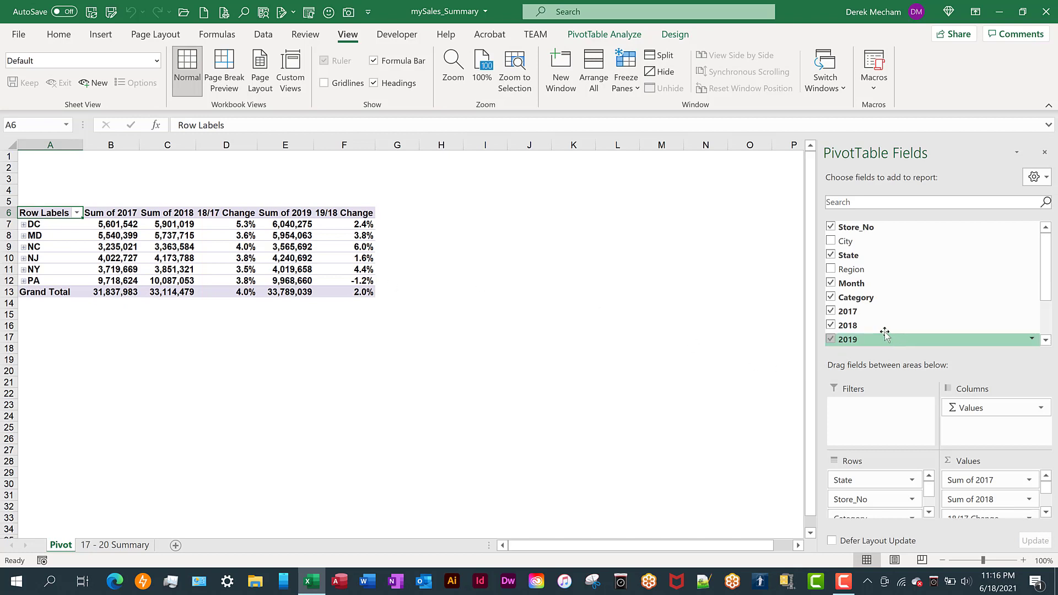
# Add a slicer for the 2017 field from the field list and delete it again.
pyautogui.rightClick(853, 313)
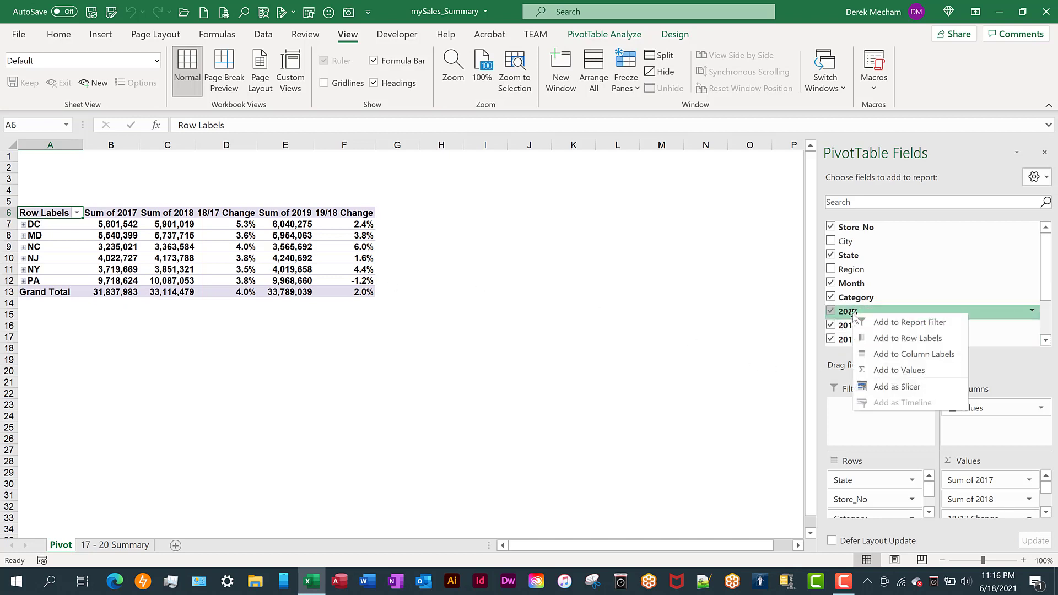
pyautogui.click(897, 388)
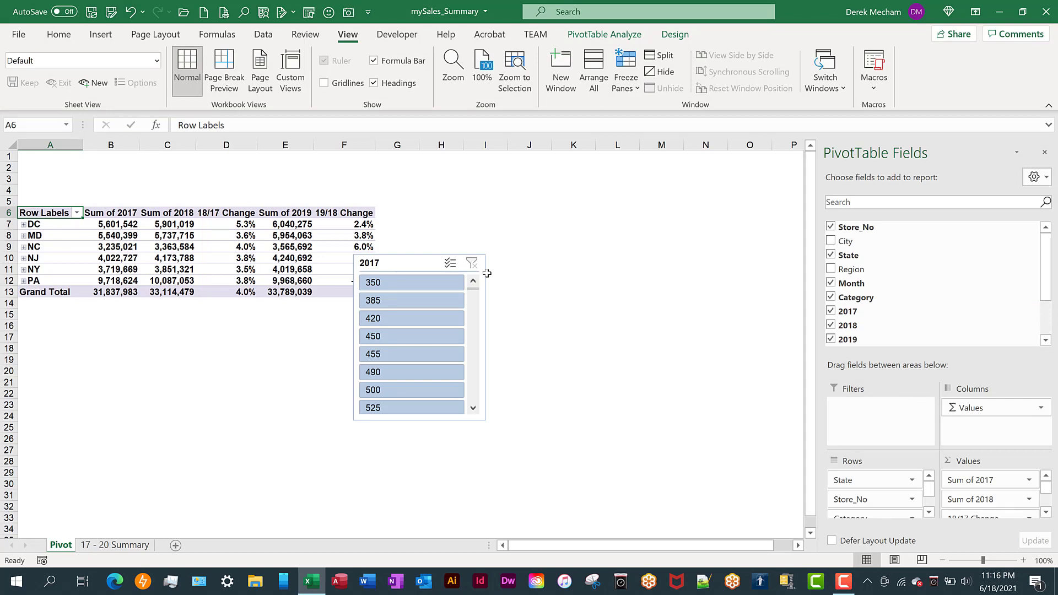
pyautogui.click(412, 259)
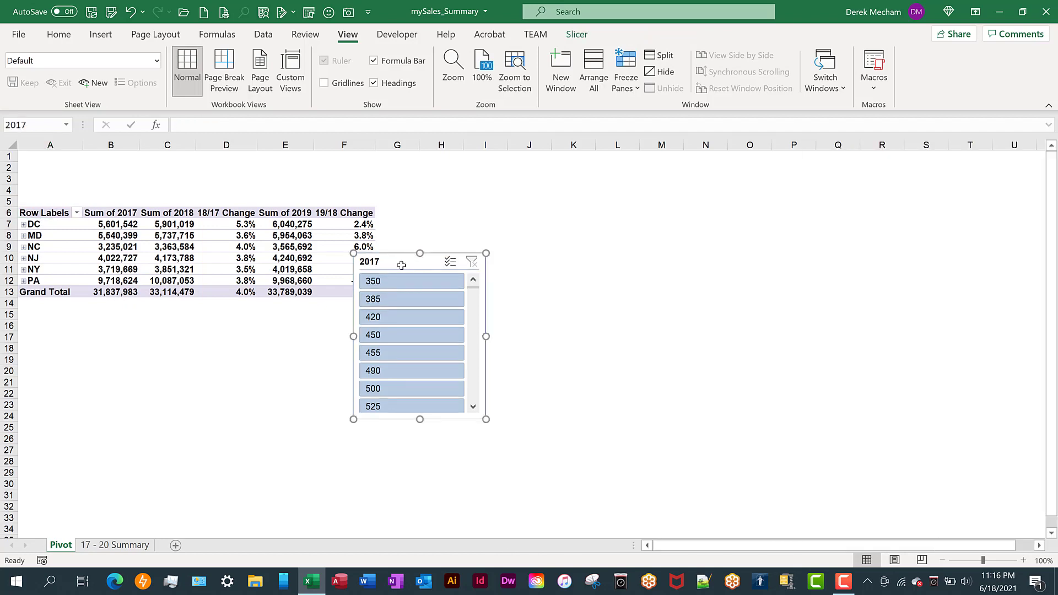
pyautogui.press('Delete')
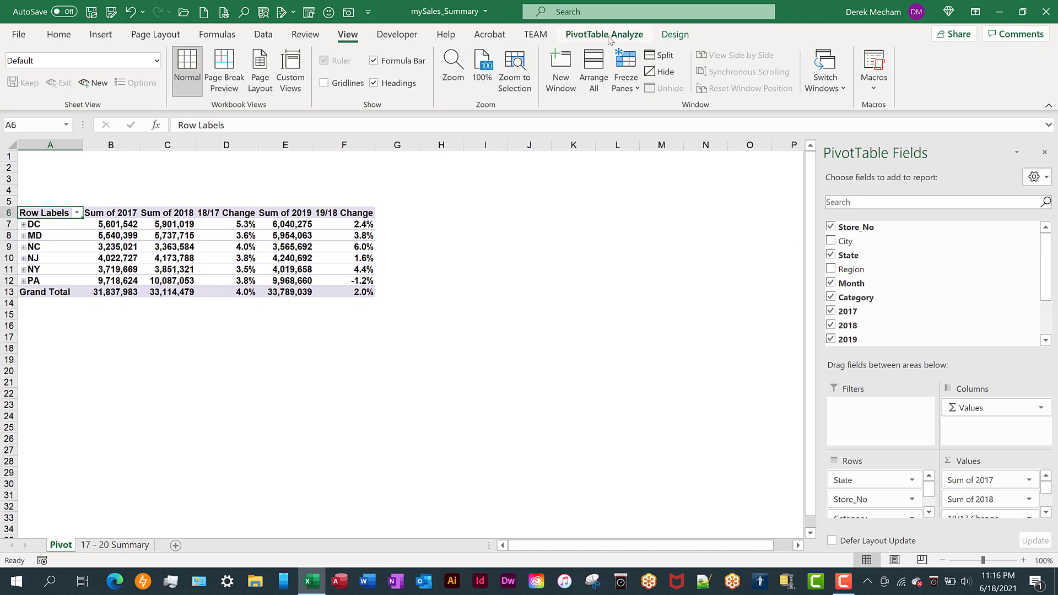
# Insert slicers for the Store_No, State and Region fields of the PivotTable.
pyautogui.click(639, 39)
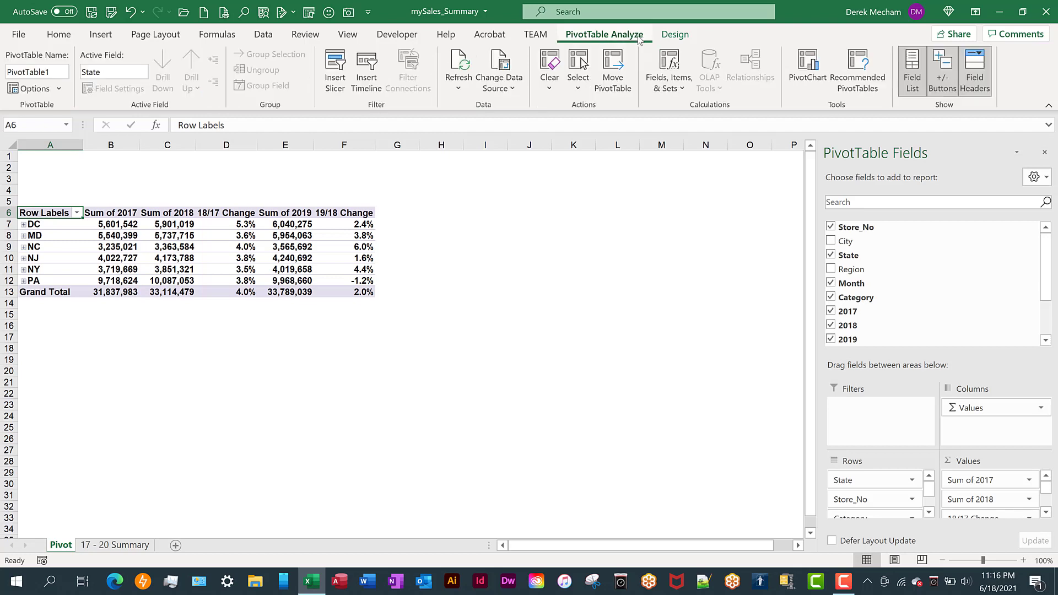
pyautogui.click(337, 78)
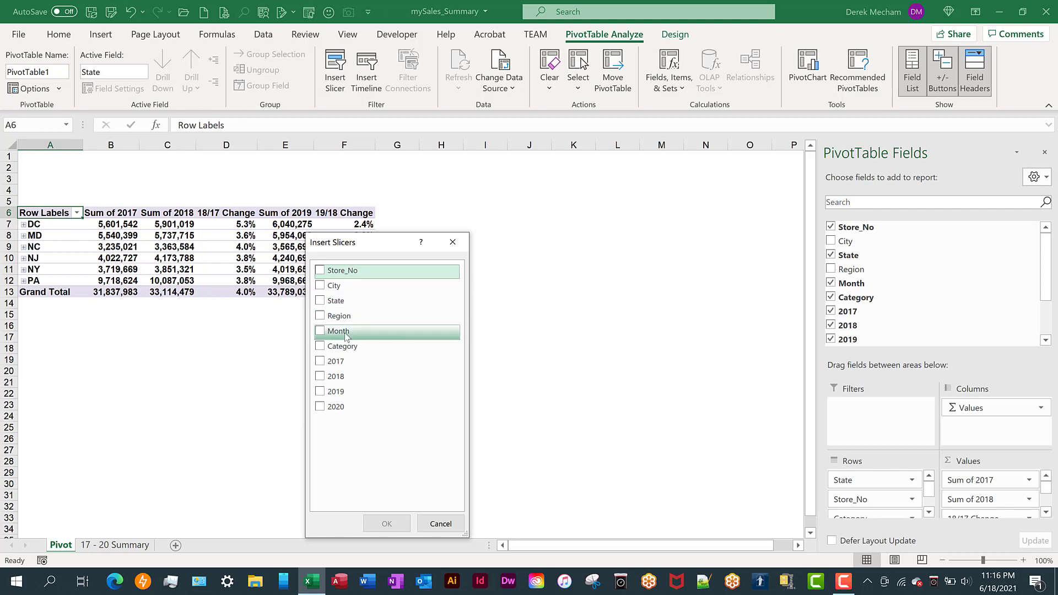
pyautogui.click(330, 301)
pyautogui.click(328, 318)
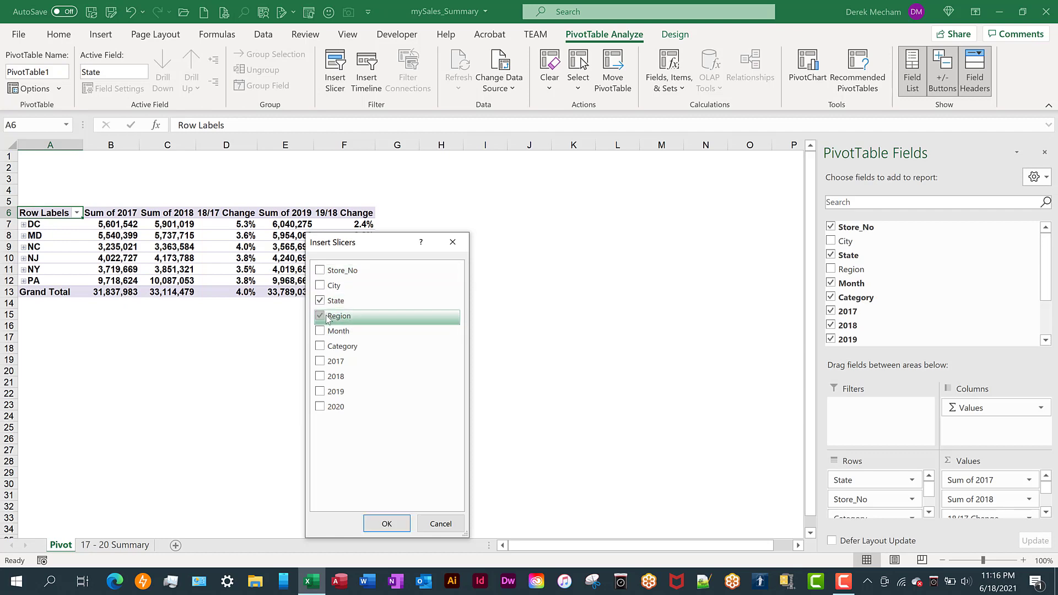
pyautogui.click(381, 524)
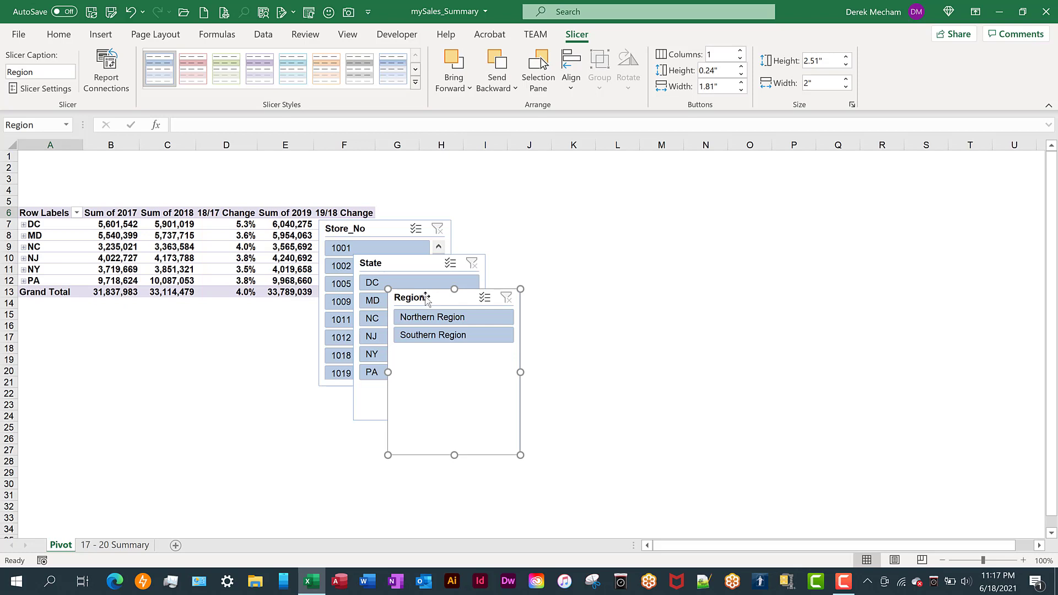
# Set the button height of the Region, State and Store_No slicers together to 0.16".
pyautogui.keyDown('ctrl'); pyautogui.click(370, 406); pyautogui.keyUp('ctrl')
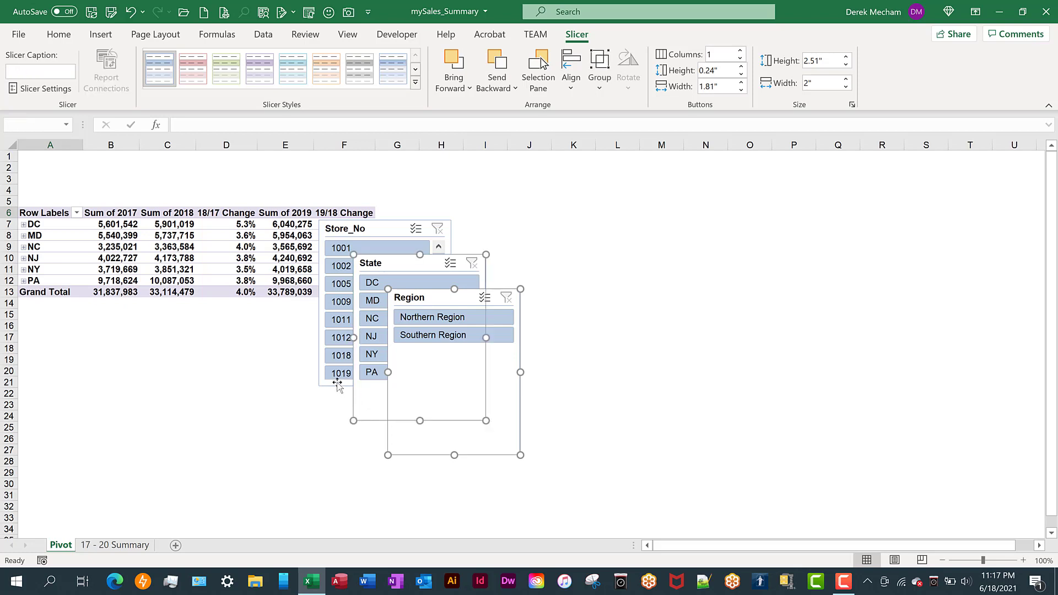
pyautogui.keyDown('ctrl'); pyautogui.click(334, 355); pyautogui.keyUp('ctrl')
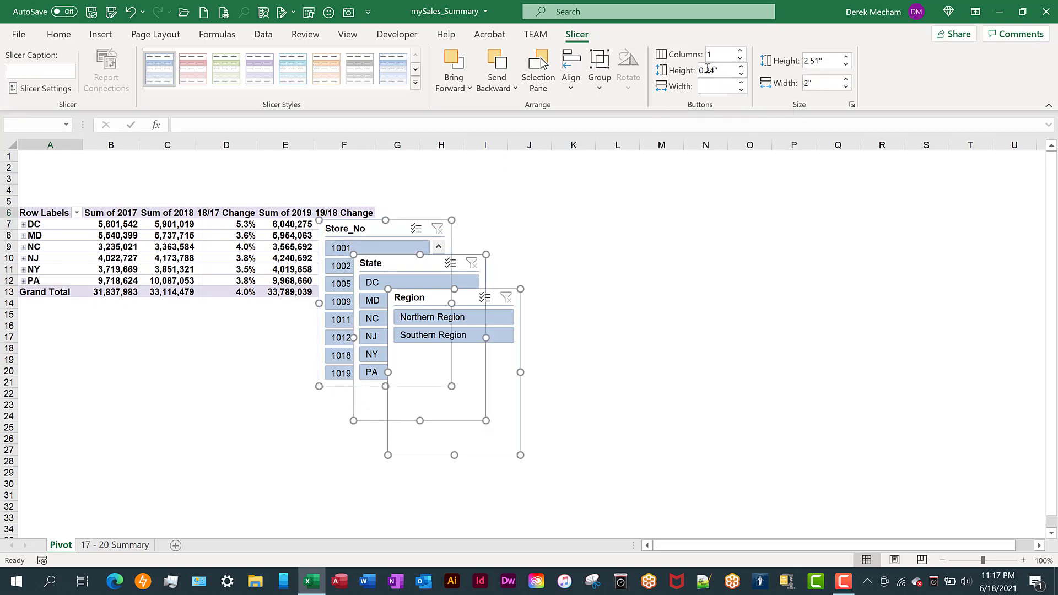
pyautogui.moveTo(711, 70); pyautogui.dragTo(715, 70)
pyautogui.press('Return')
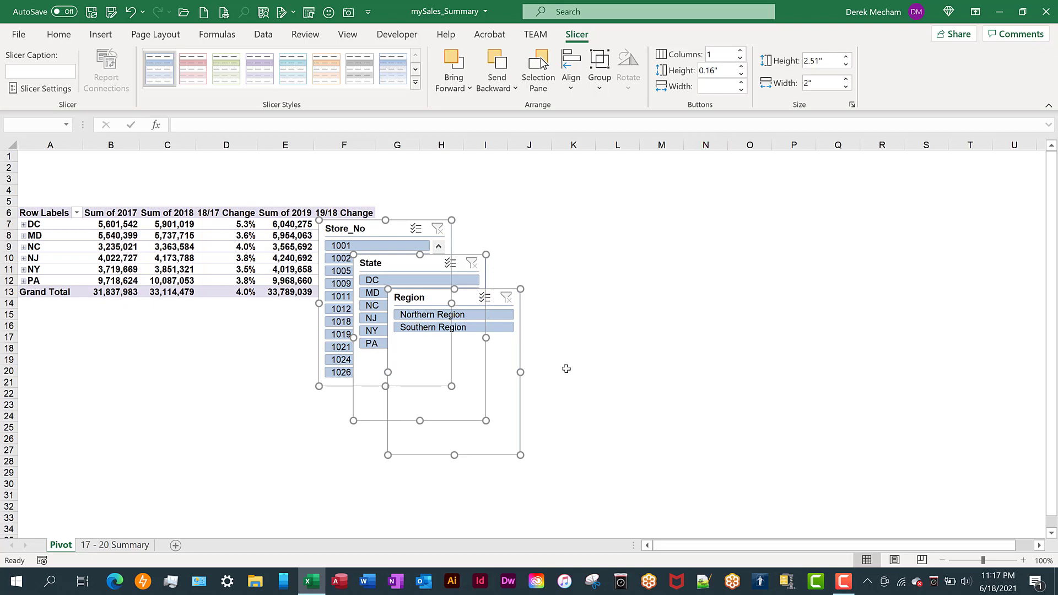
pyautogui.click(564, 316)
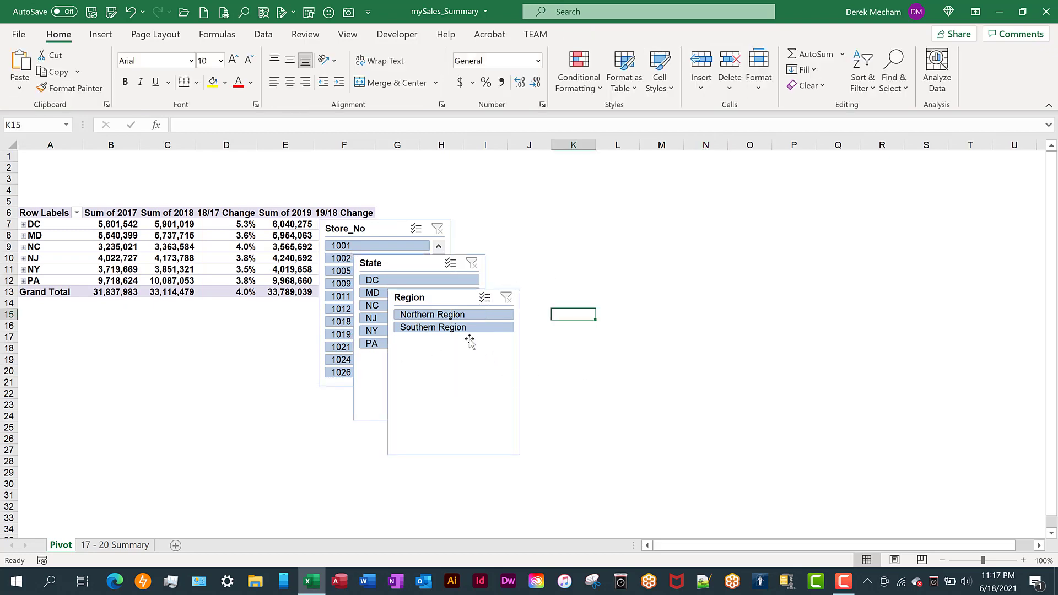
# Try placing the Region and State slicers over the top rows and shrinking the State slicer, and undo these changes.
pyautogui.click(438, 298)
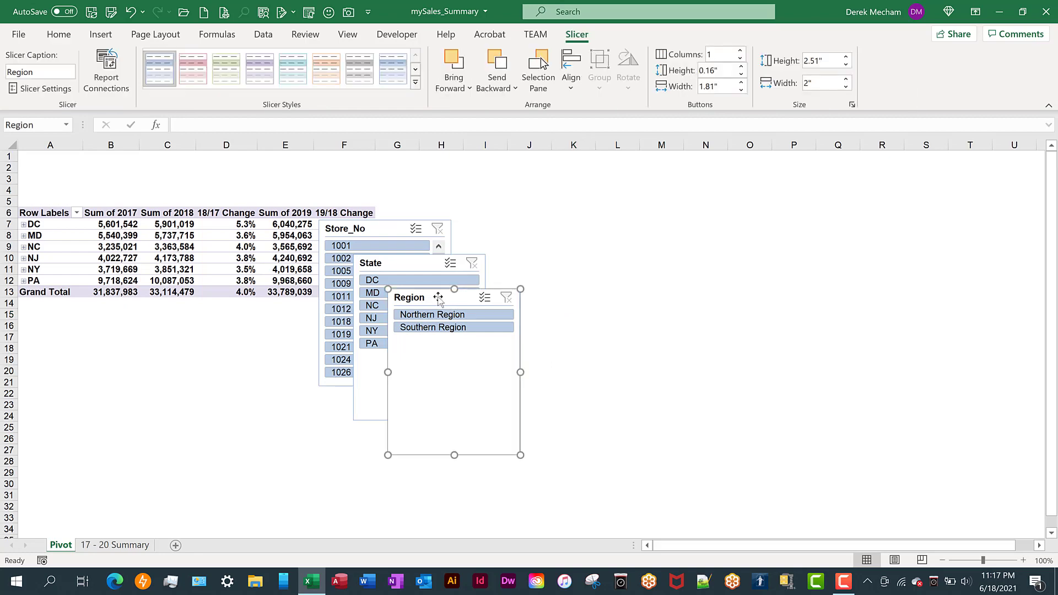
pyautogui.moveTo(438, 298); pyautogui.dragTo(69, 158)
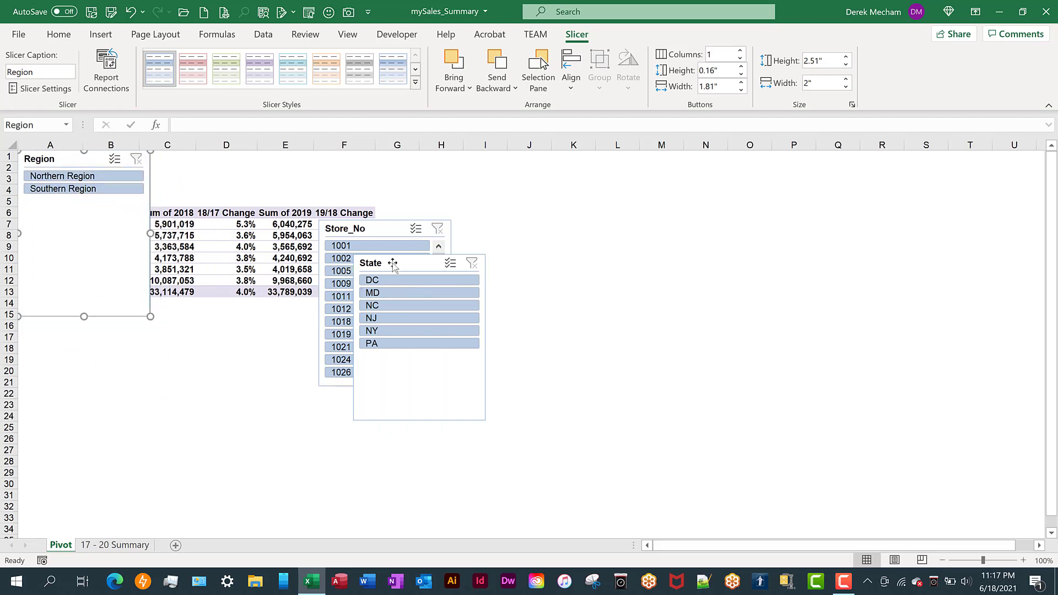
pyautogui.moveTo(388, 260); pyautogui.dragTo(234, 159)
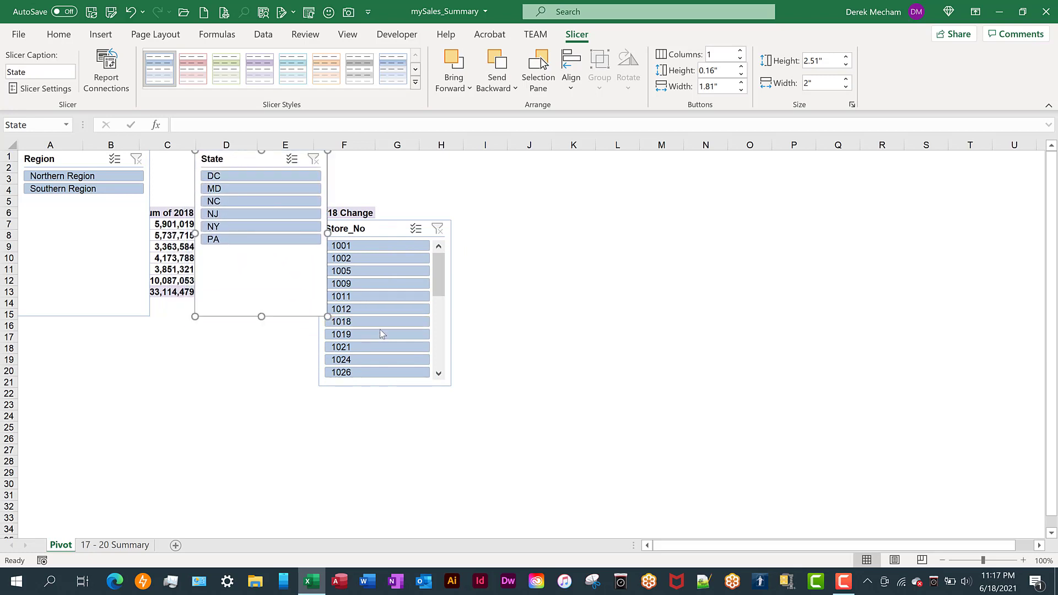
pyautogui.moveTo(328, 316); pyautogui.dragTo(312, 205)
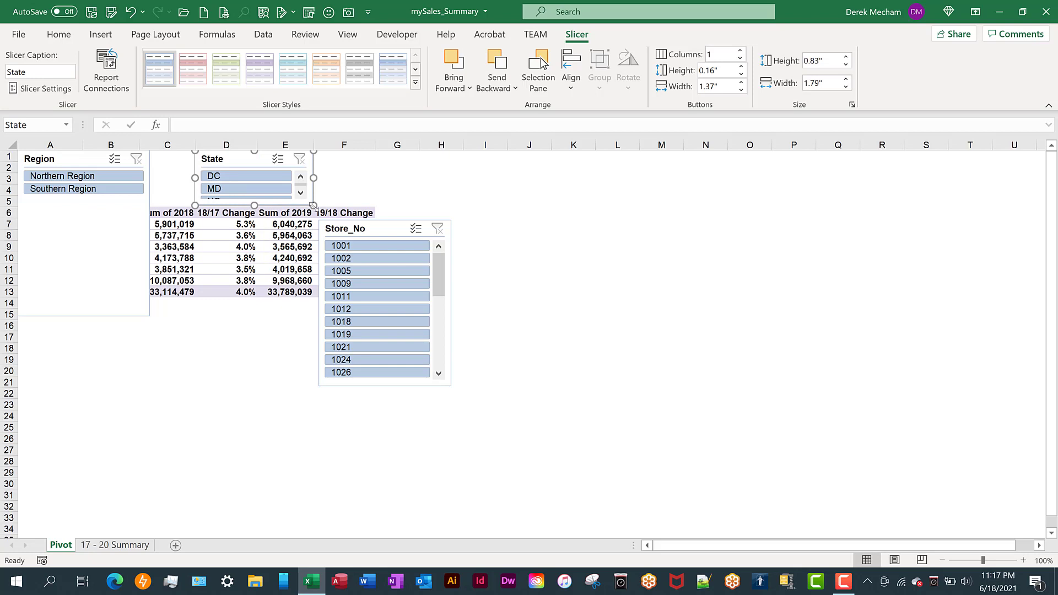
pyautogui.hotkey('ctrl', 'z')
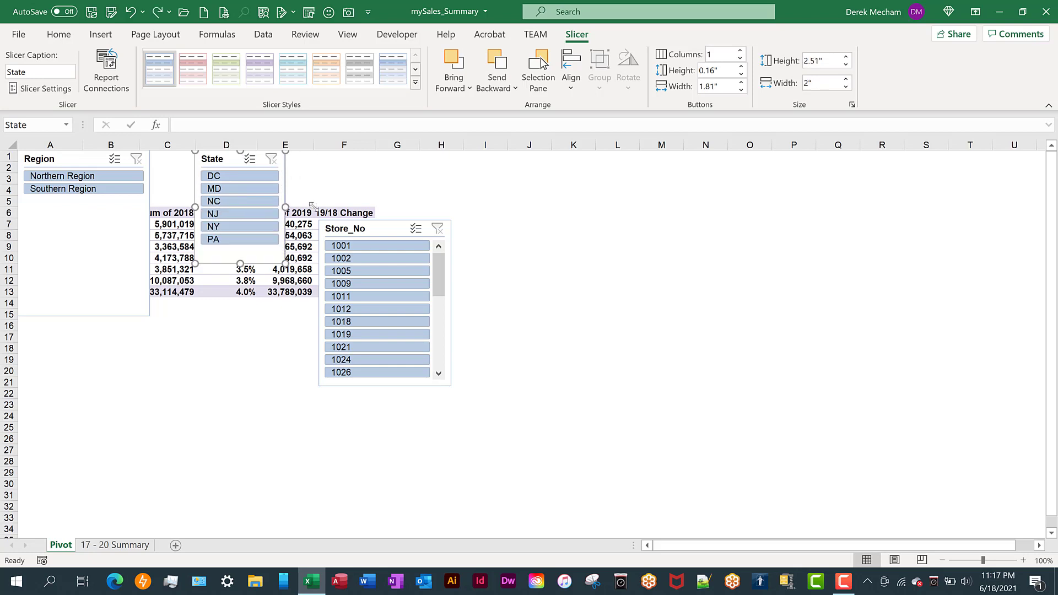
pyautogui.hotkey('ctrl', 'z')
pyautogui.hotkey('ctrl', 'z')
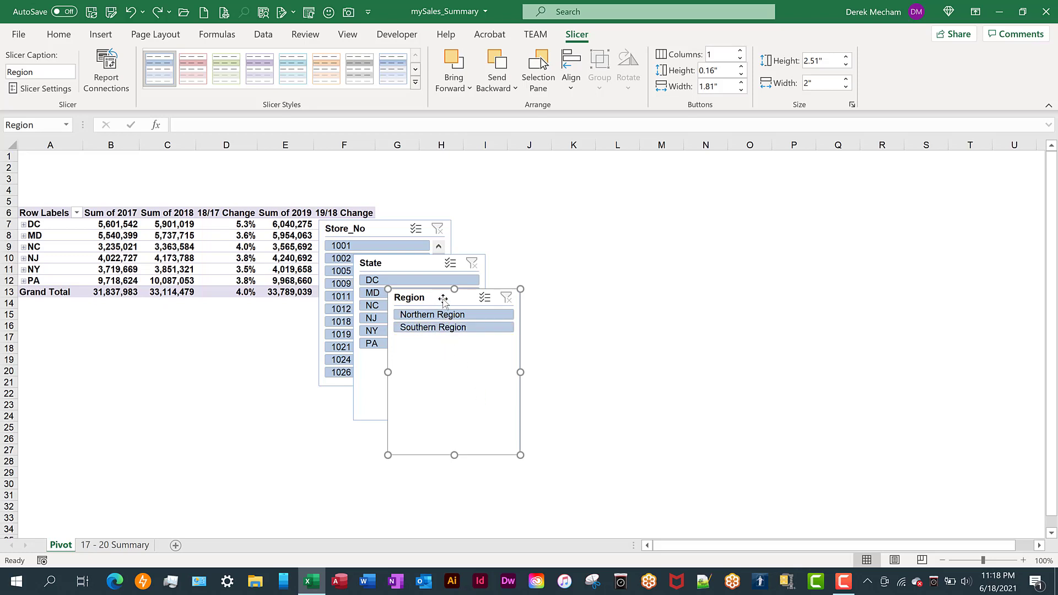
# Move the Region slicer to cell A1 and shrink it to about 0.85" high and 1.84" wide, above the PivotTable.
pyautogui.moveTo(443, 299); pyautogui.dragTo(64, 150)
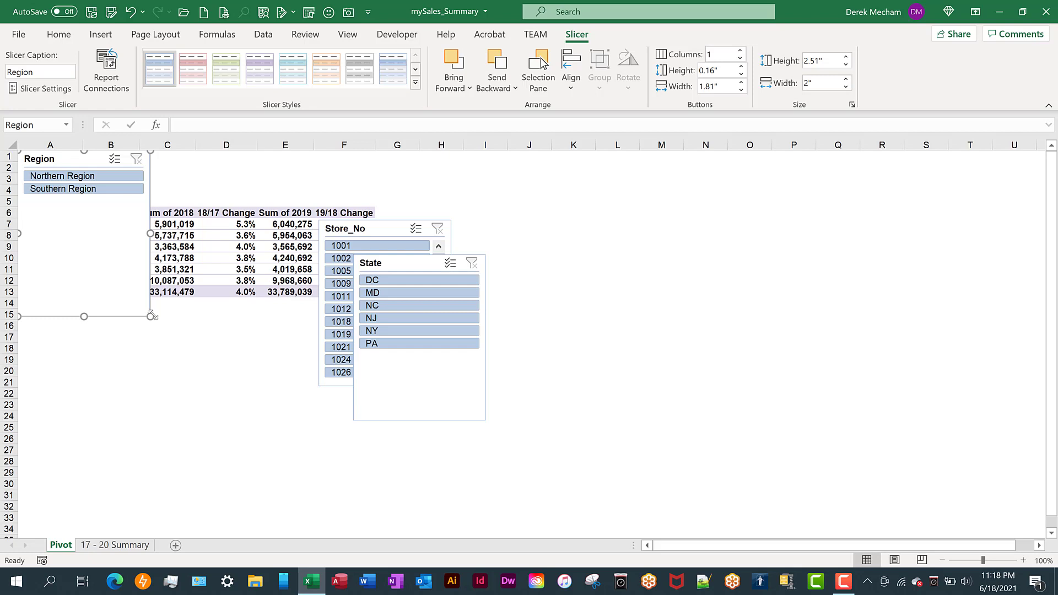
pyautogui.moveTo(153, 317); pyautogui.dragTo(130, 212)
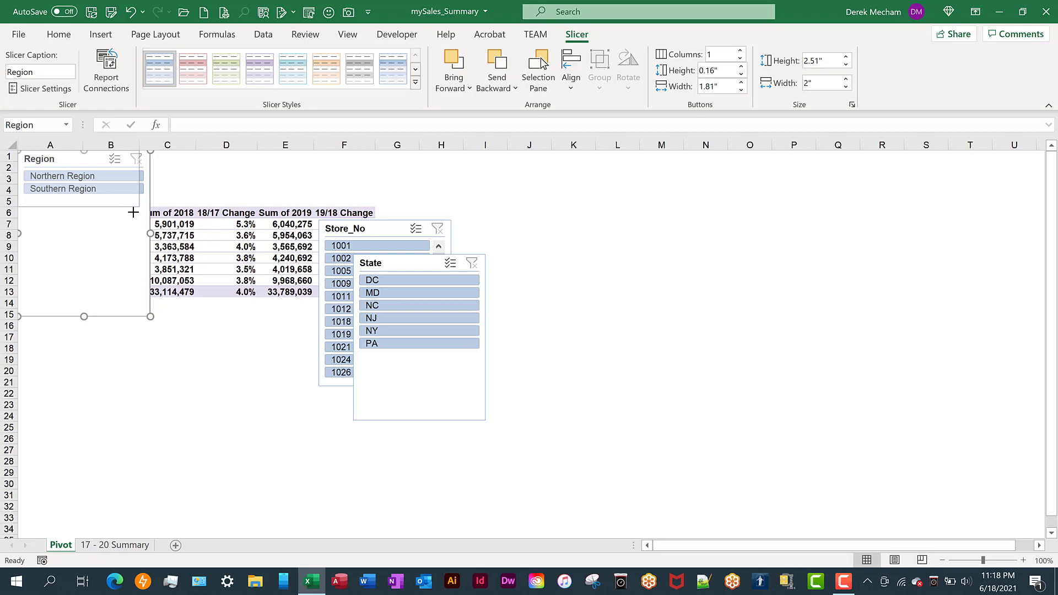
pyautogui.moveTo(133, 212); pyautogui.dragTo(155, 202)
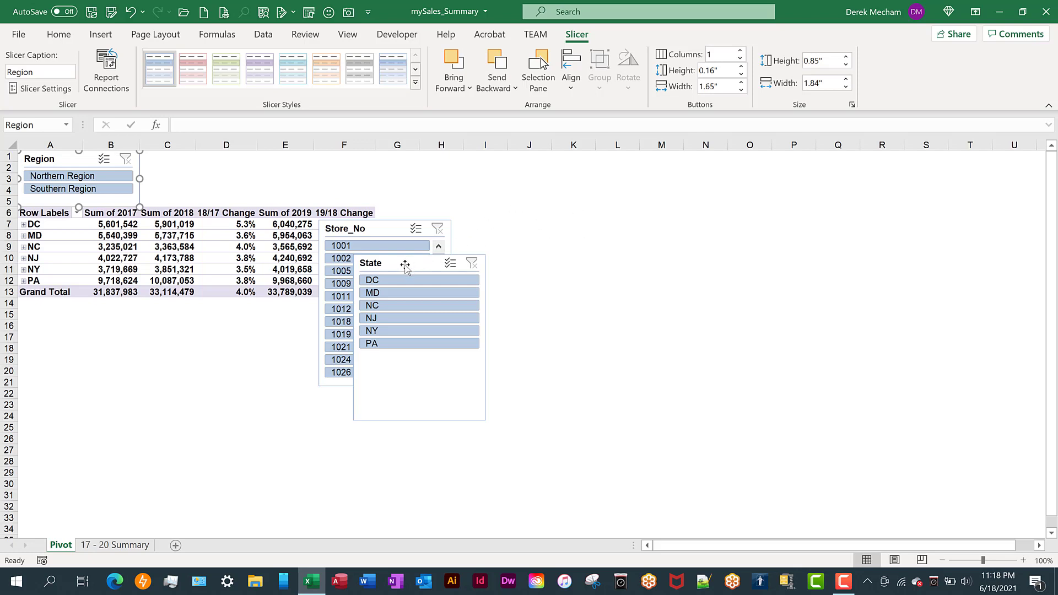
# Line up the State and Store_No slicers beside the Region slicer, each resized to about 0.85" high and 1.78" wide.
pyautogui.moveTo(405, 265); pyautogui.dragTo(193, 159)
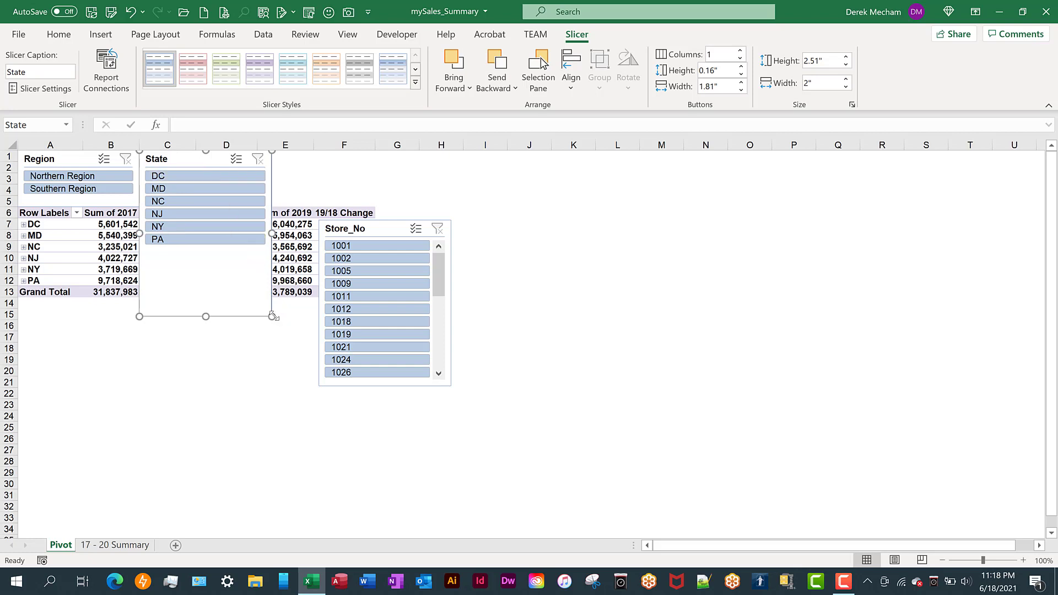
pyautogui.moveTo(273, 315); pyautogui.dragTo(236, 210)
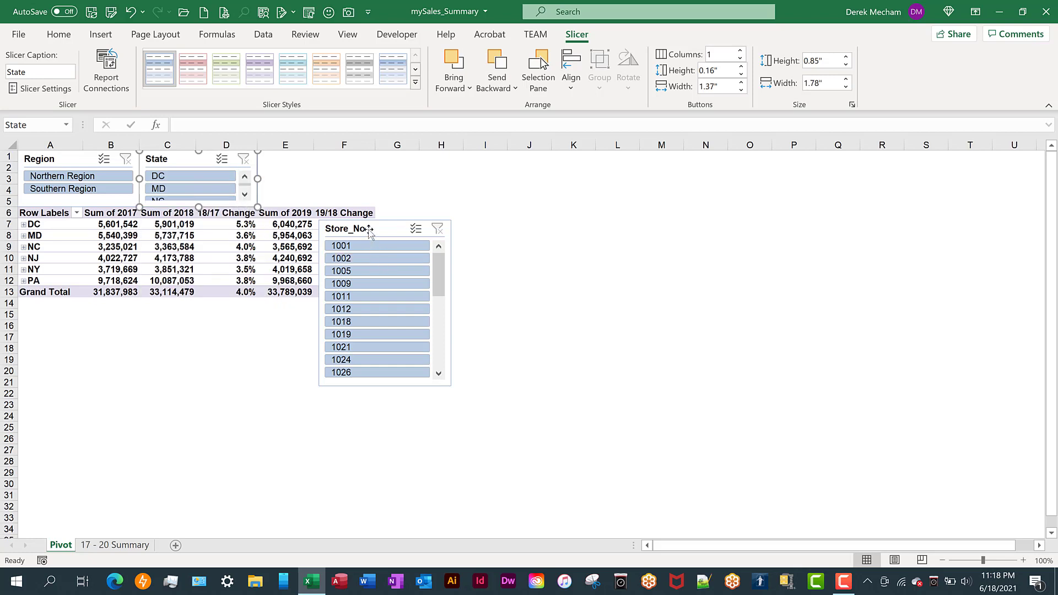
pyautogui.moveTo(368, 231); pyautogui.dragTo(307, 160)
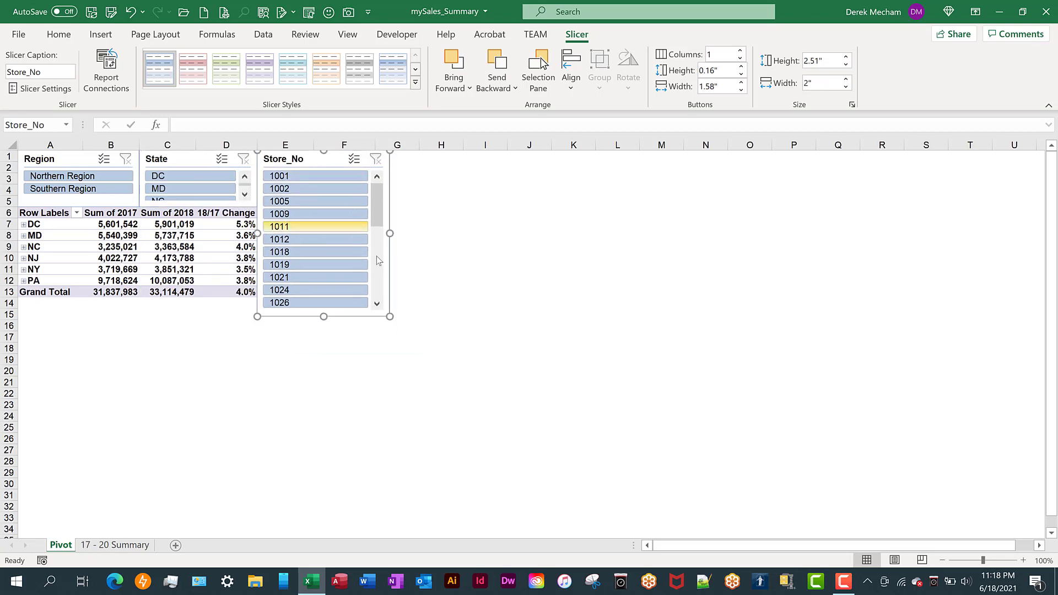
pyautogui.moveTo(323, 301); pyautogui.dragTo(301, 207)
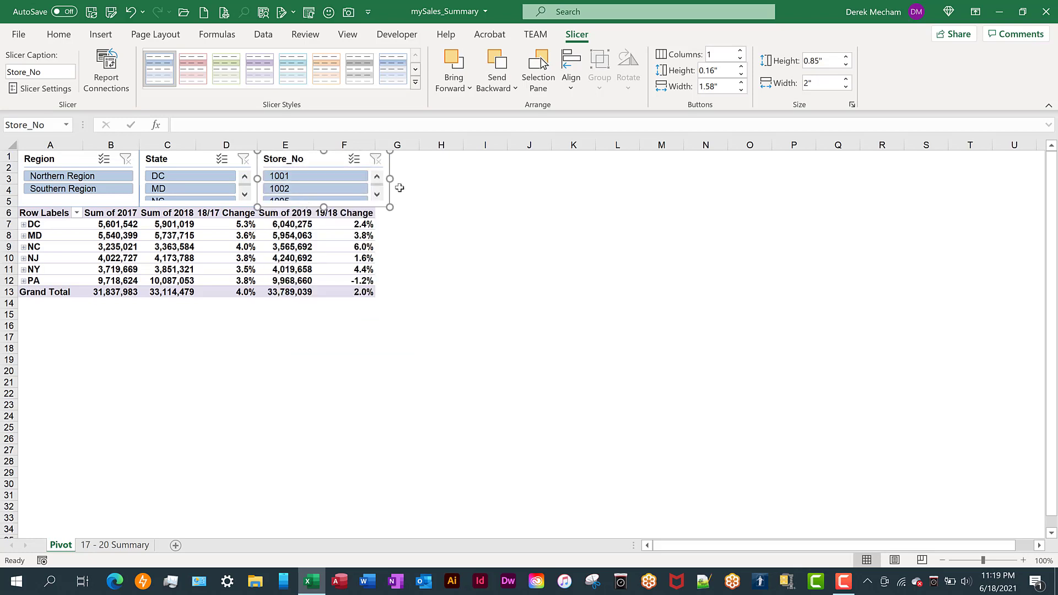
pyautogui.moveTo(382, 178); pyautogui.dragTo(368, 178)
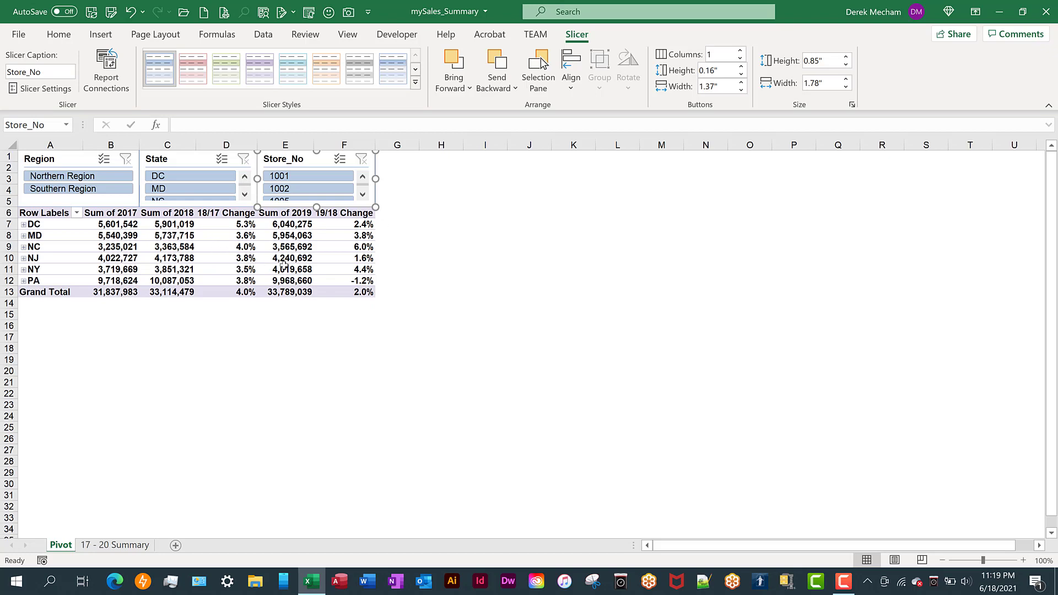
# Try removing the 2017 and 2018 fields from the PivotTable, and undo both removals.
pyautogui.click(52, 214)
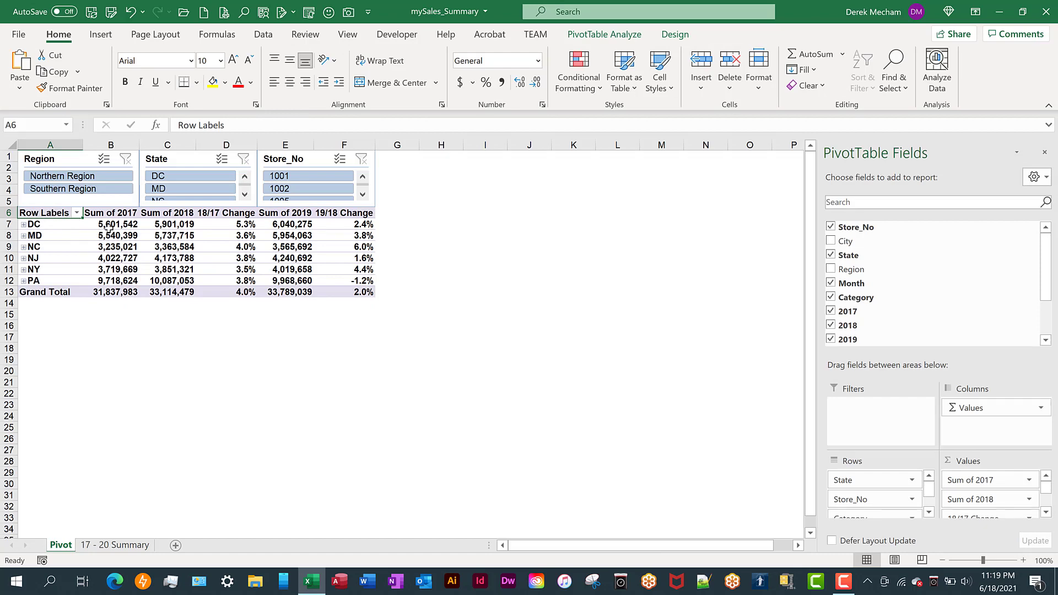
pyautogui.click(831, 311)
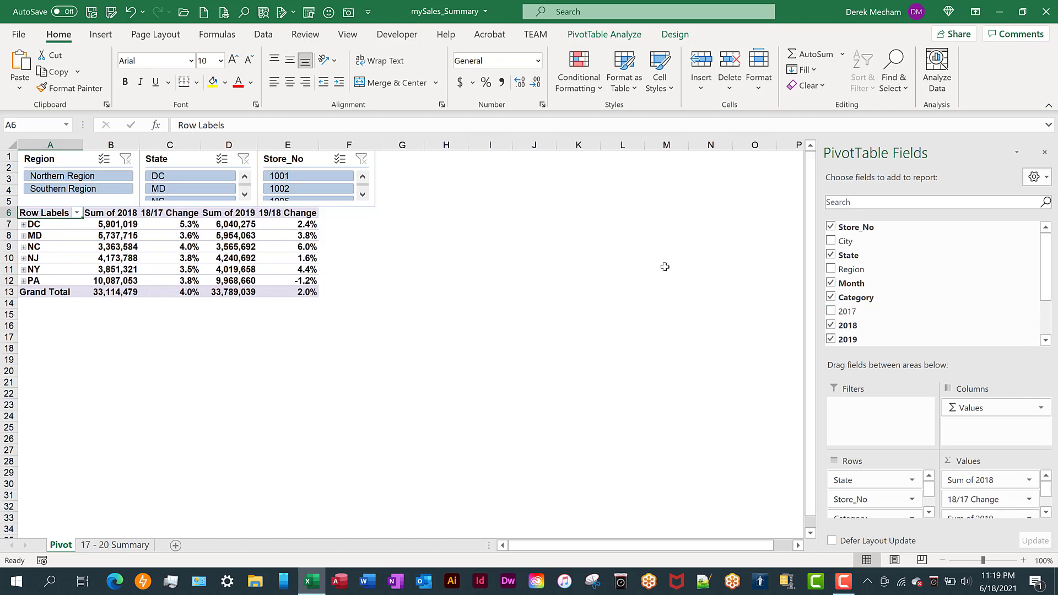
pyautogui.click(832, 325)
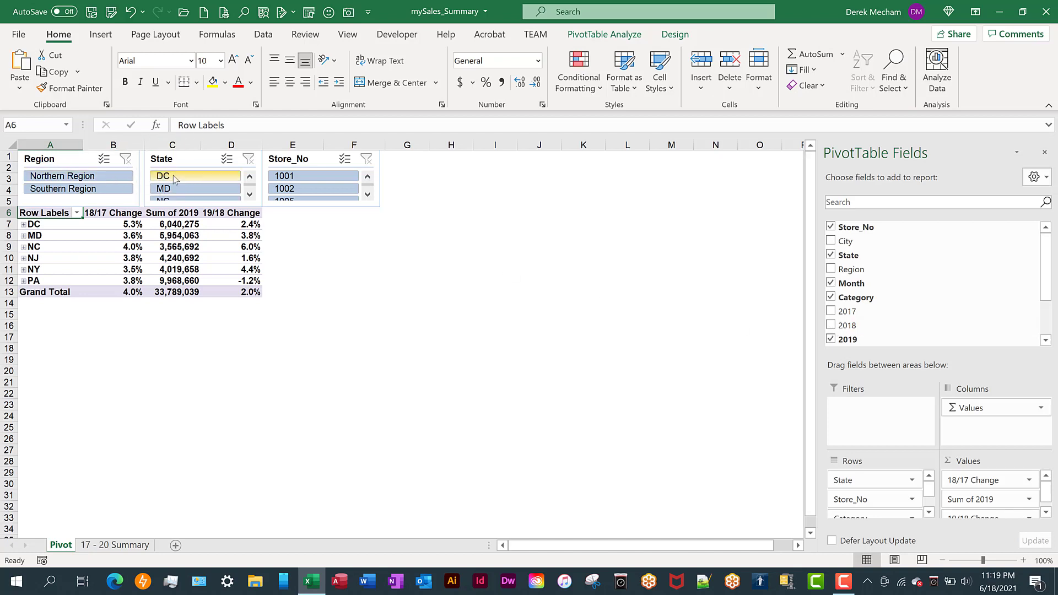
pyautogui.hotkey('ctrl', 'z')
pyautogui.hotkey('ctrl', 'z')
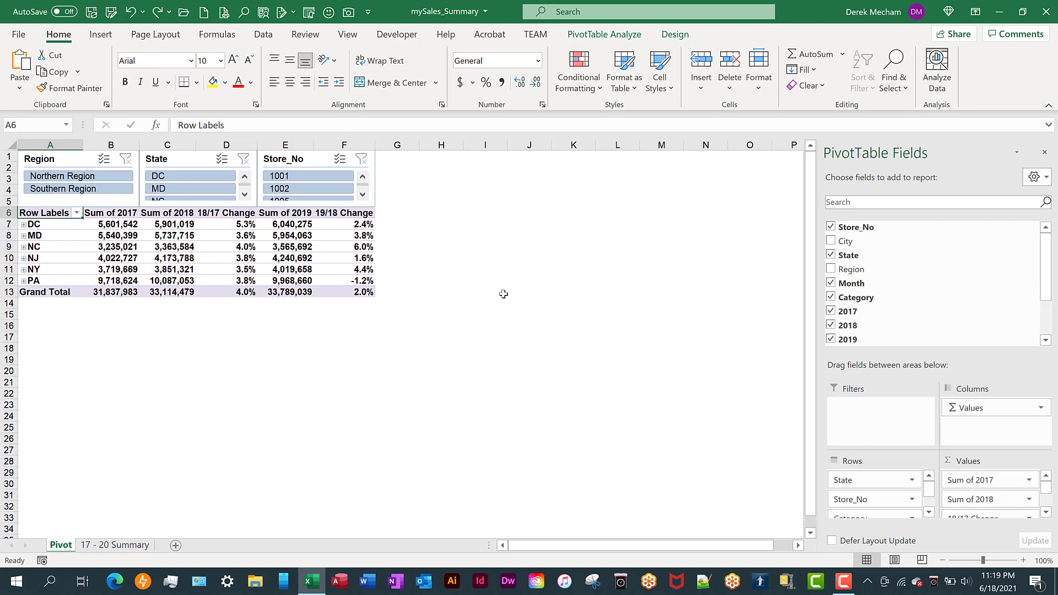
# Turn off autofitting of column widths on update in the PivotTable's options.
pyautogui.rightClick(50, 212)
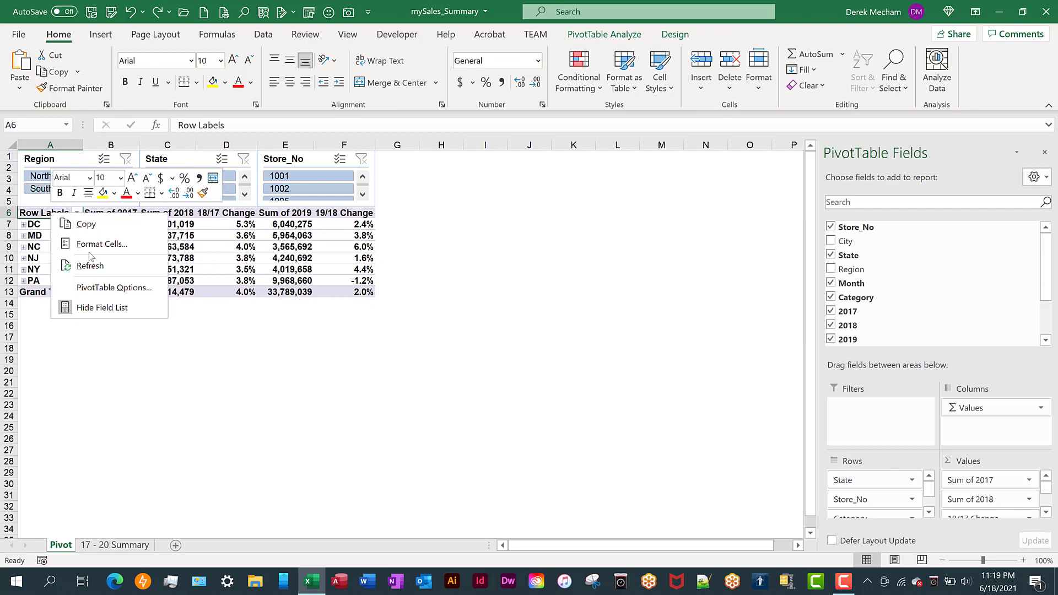
pyautogui.click(110, 287)
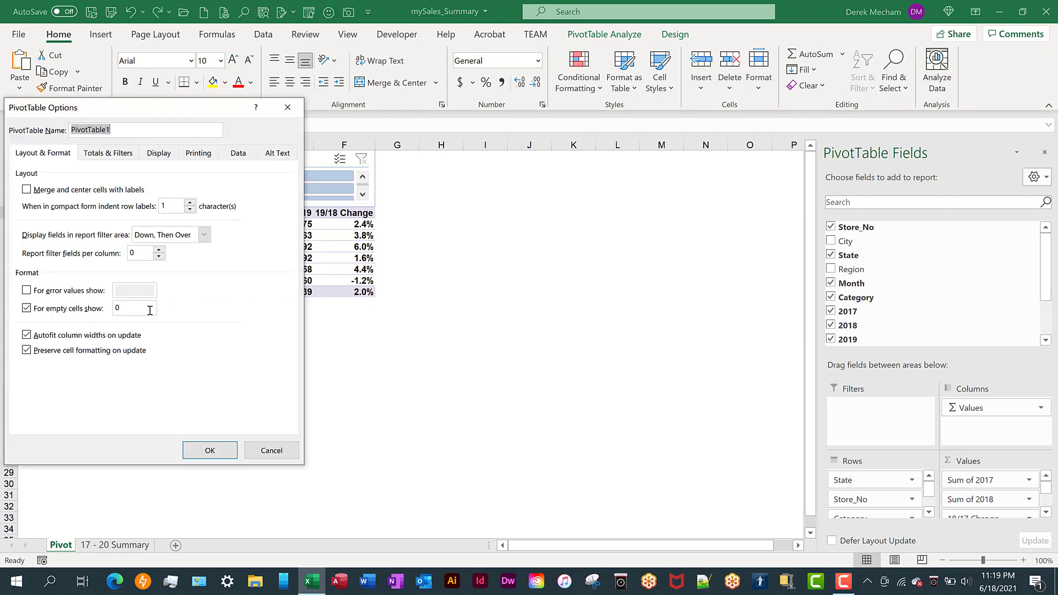
pyautogui.click(26, 335)
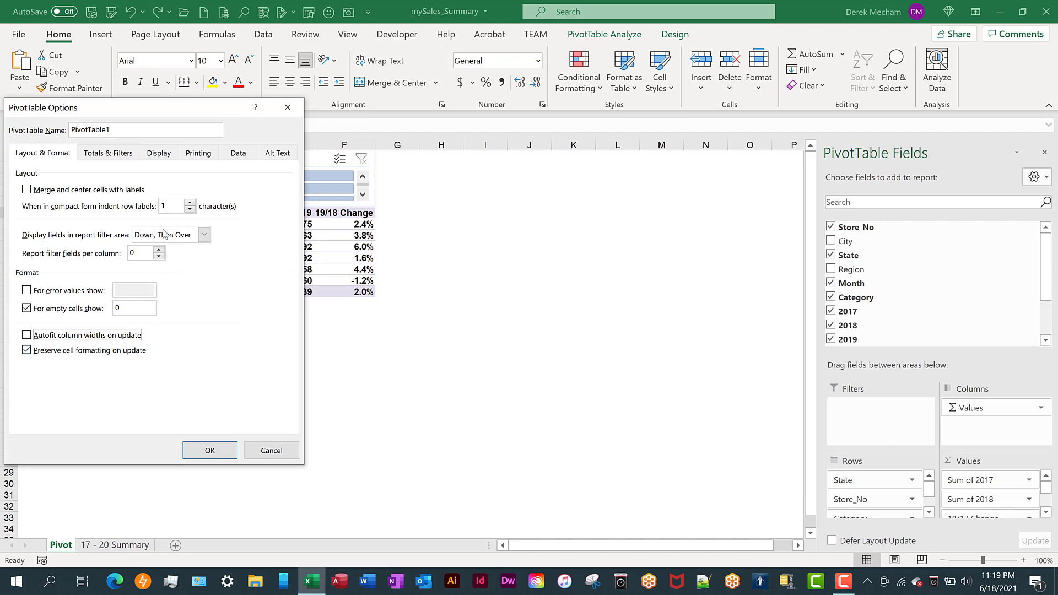
pyautogui.click(240, 158)
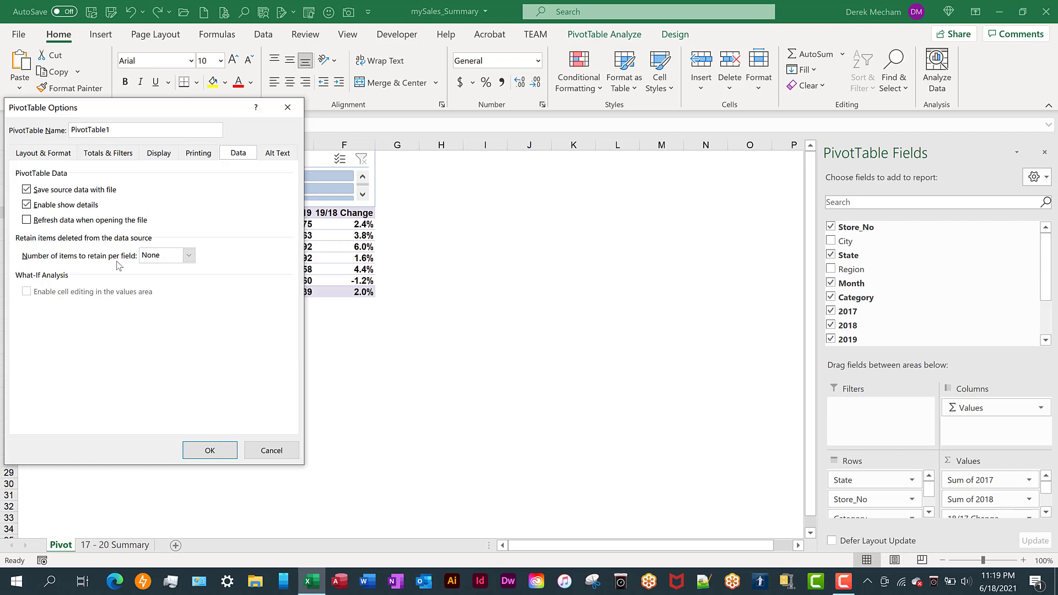
pyautogui.click(210, 452)
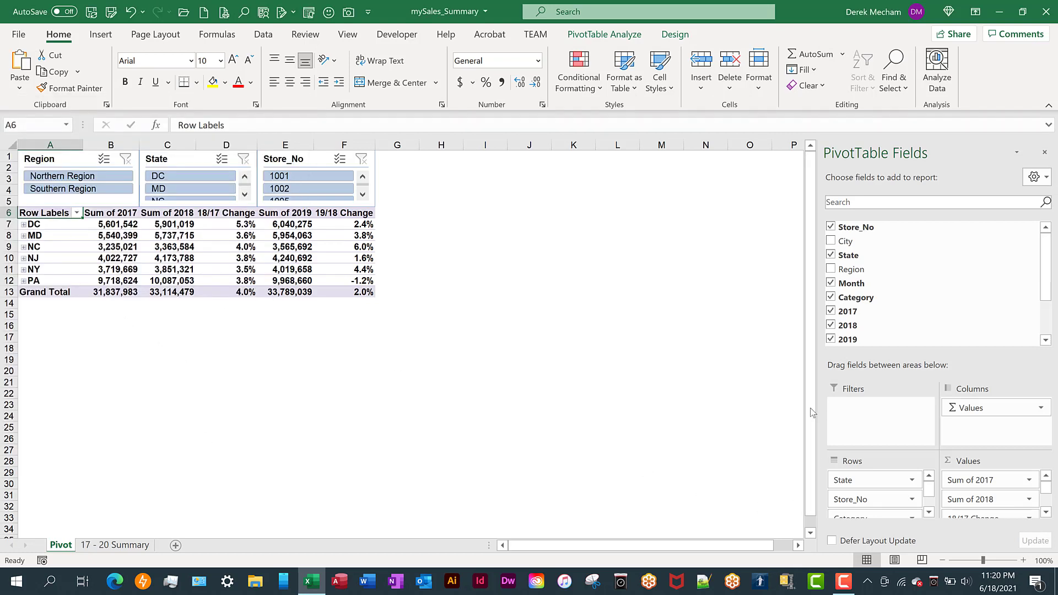
# Try removing the 2017 and 2018 fields from the PivotTable and adding them back, and undo these field changes.
pyautogui.click(831, 312)
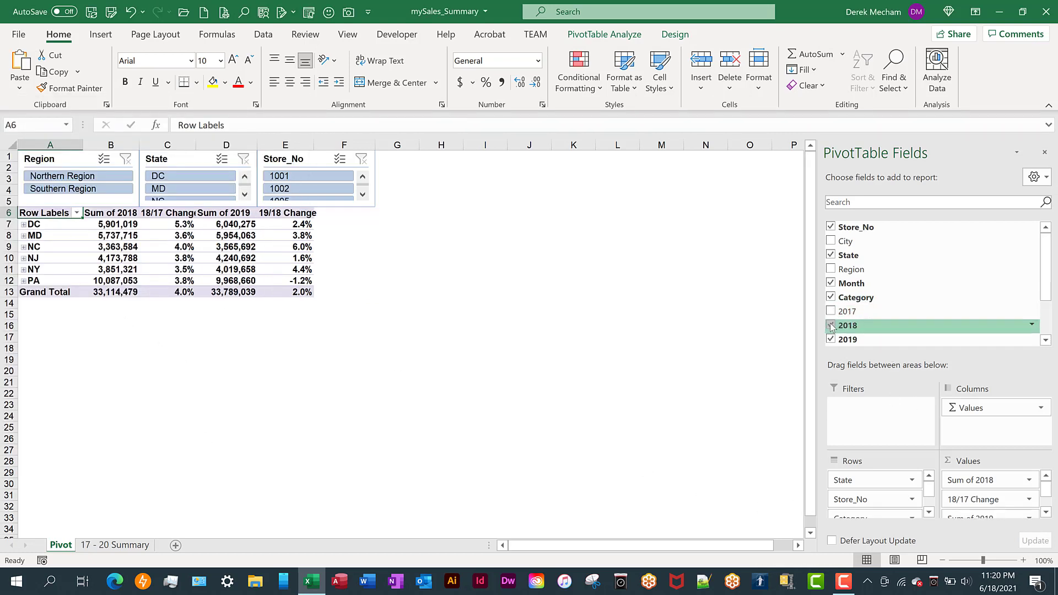
pyautogui.click(831, 326)
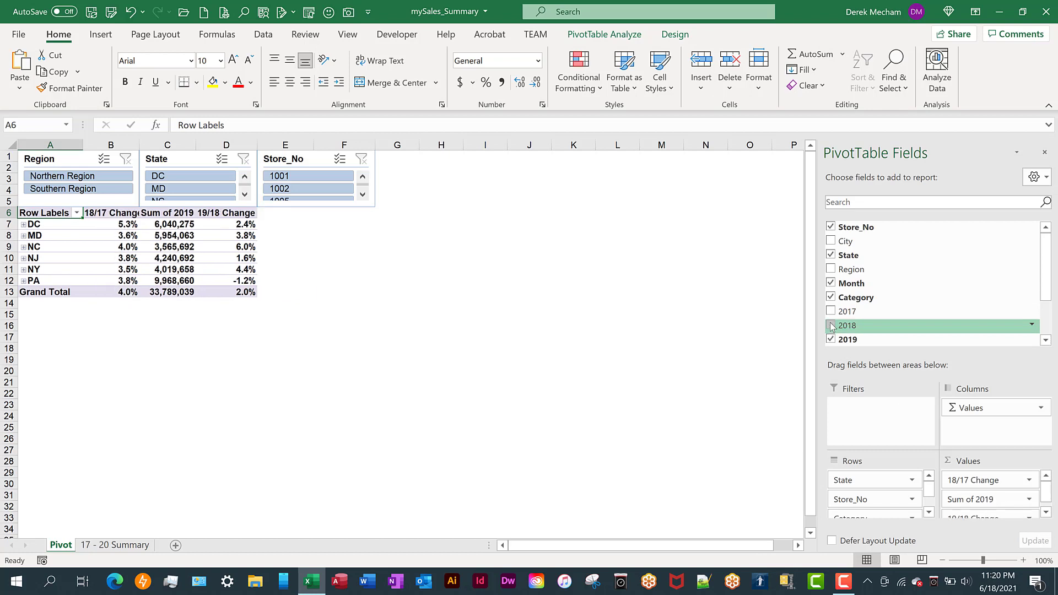
pyautogui.click(831, 312)
pyautogui.click(830, 325)
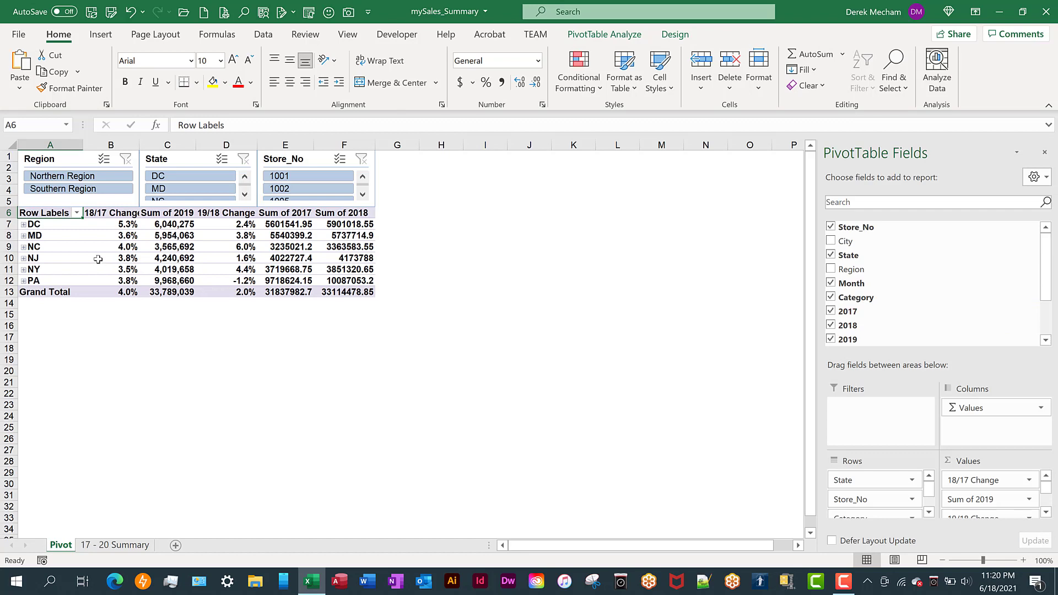
pyautogui.hotkey('ctrl', 'z')
pyautogui.hotkey('ctrl', 'z')
pyautogui.hotkey('ctrl', 'z')
pyautogui.hotkey('ctrl', 'y')
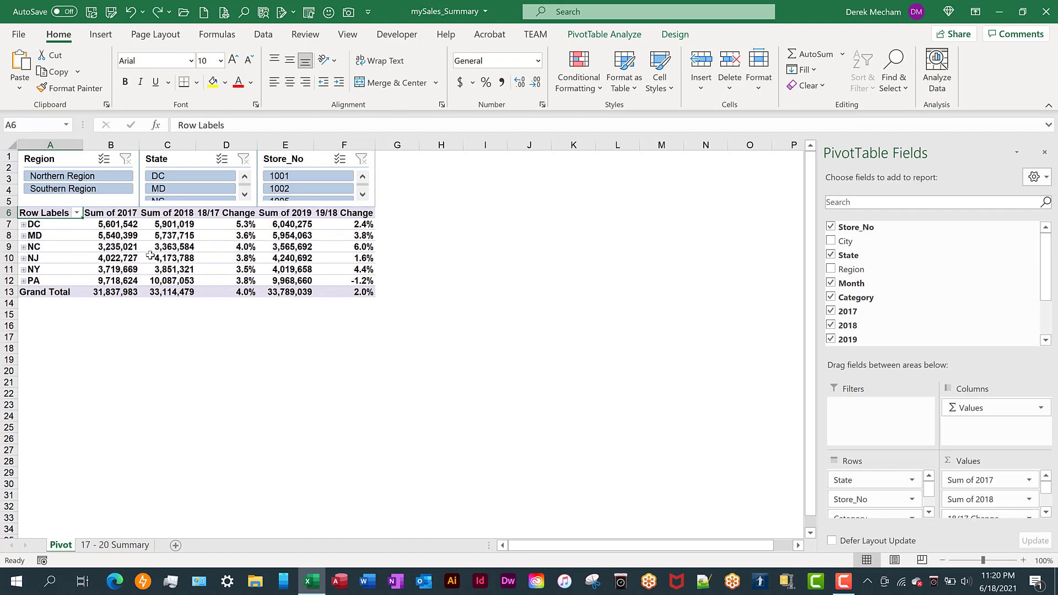
# Set the Region, State and Store_No slicers together to "Don't move or size with cells".
pyautogui.moveTo(101, 222)
pyautogui.click(112, 202)
pyautogui.keyDown('ctrl'); pyautogui.click(190, 205); pyautogui.keyUp('ctrl')
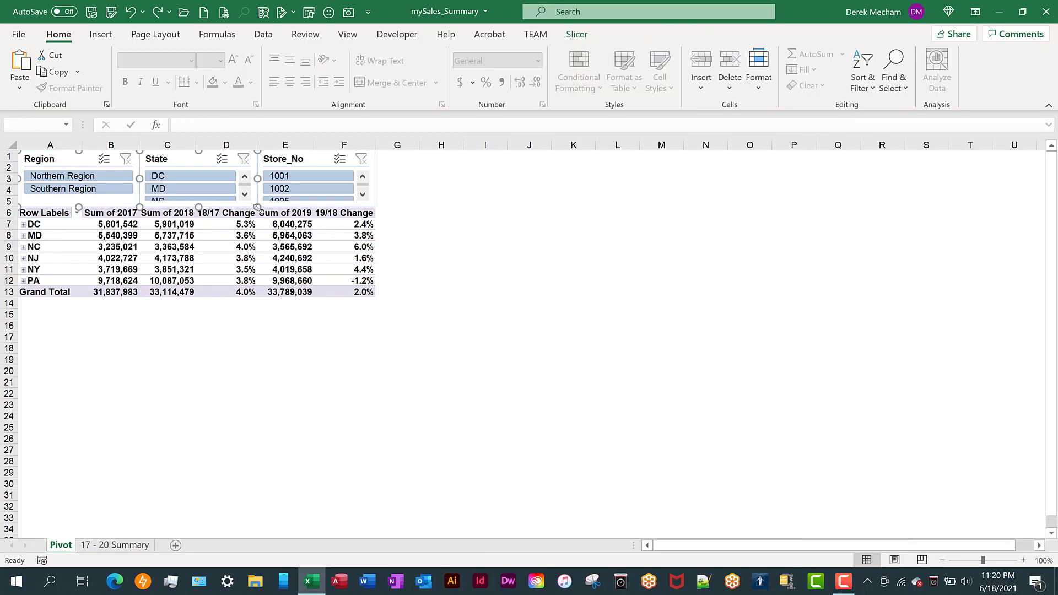
pyautogui.keyDown('ctrl'); pyautogui.click(293, 204); pyautogui.keyUp('ctrl')
pyautogui.rightClick(293, 205)
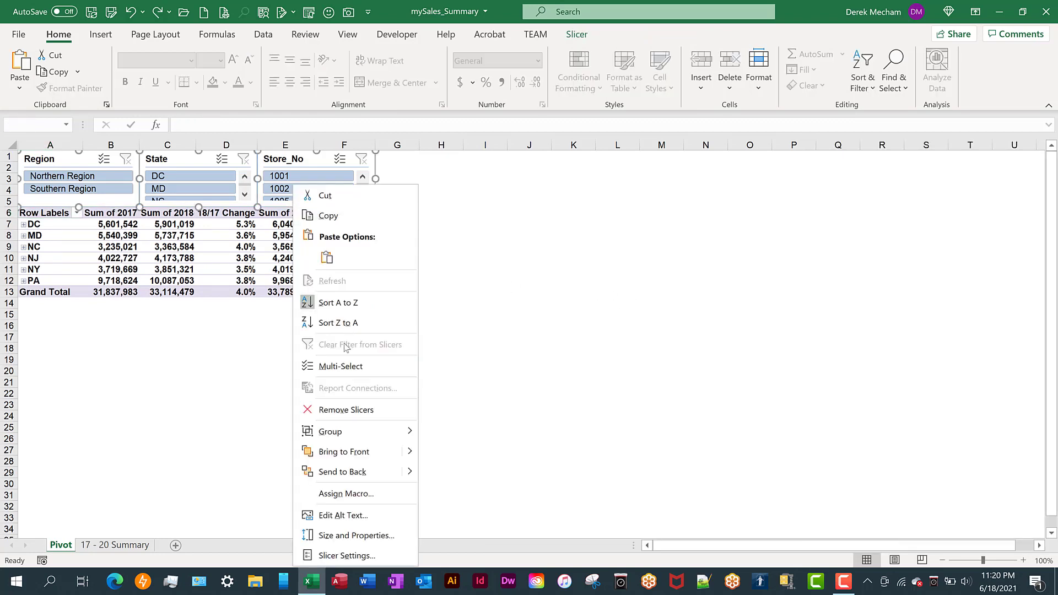
pyautogui.click(357, 537)
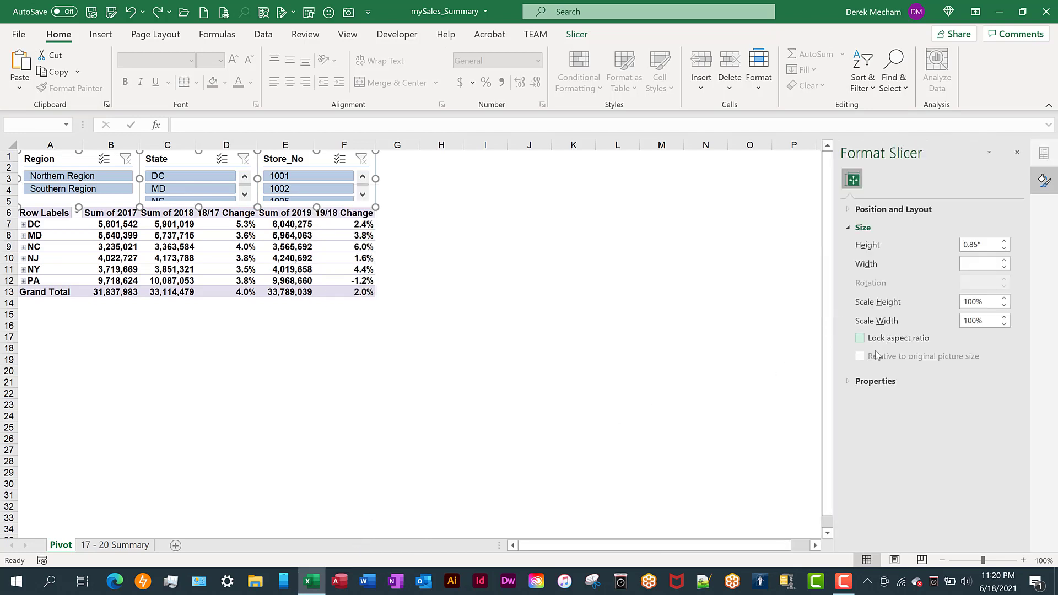
pyautogui.click(846, 380)
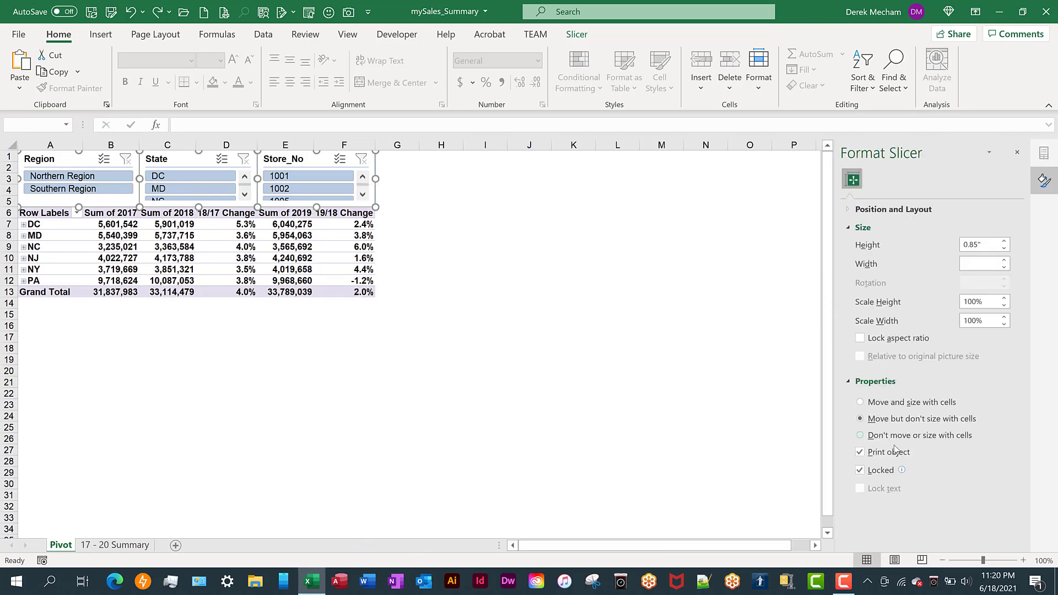
pyautogui.click(862, 435)
pyautogui.click(1016, 156)
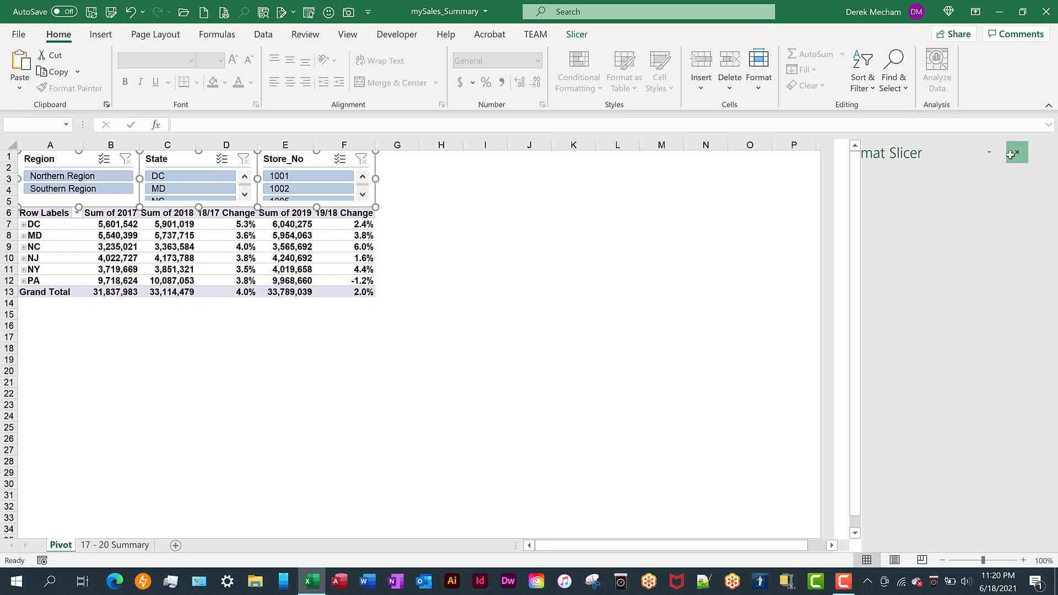